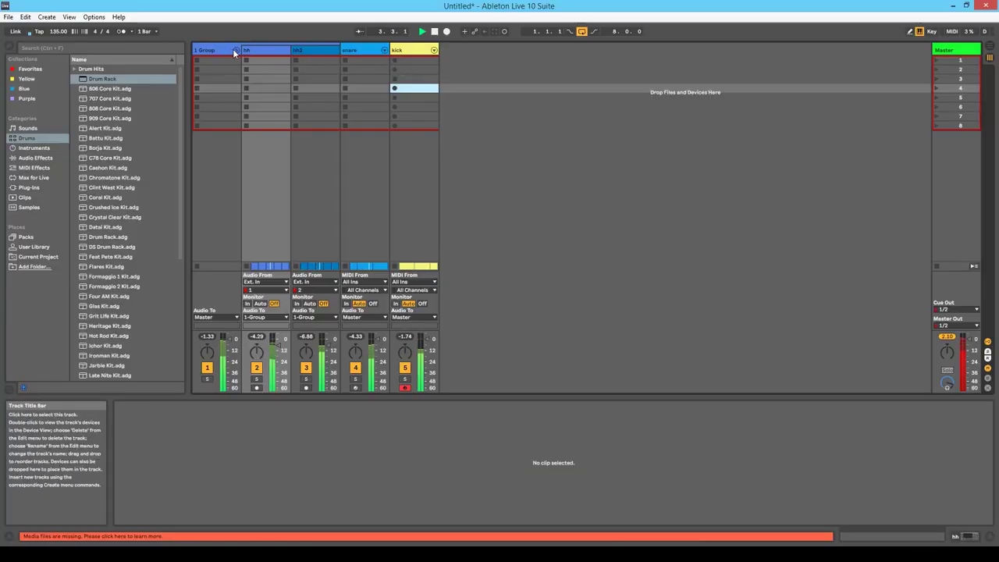
Fold the drum group and load Serum_x64 from Plug-Ins onto a new MIDI track
left_click(235, 50)
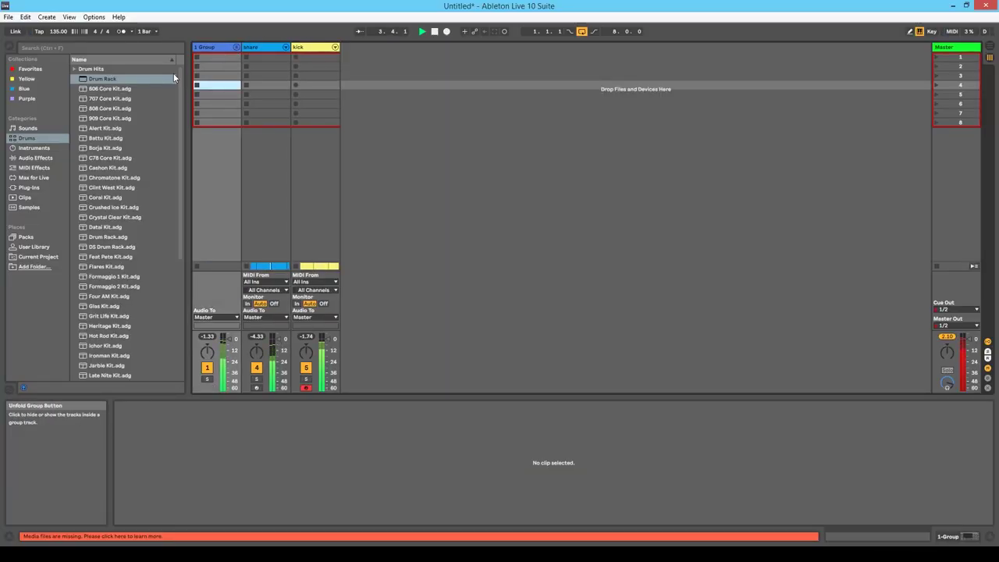
left_click(28, 188)
scroll(113, 234, "down", 10)
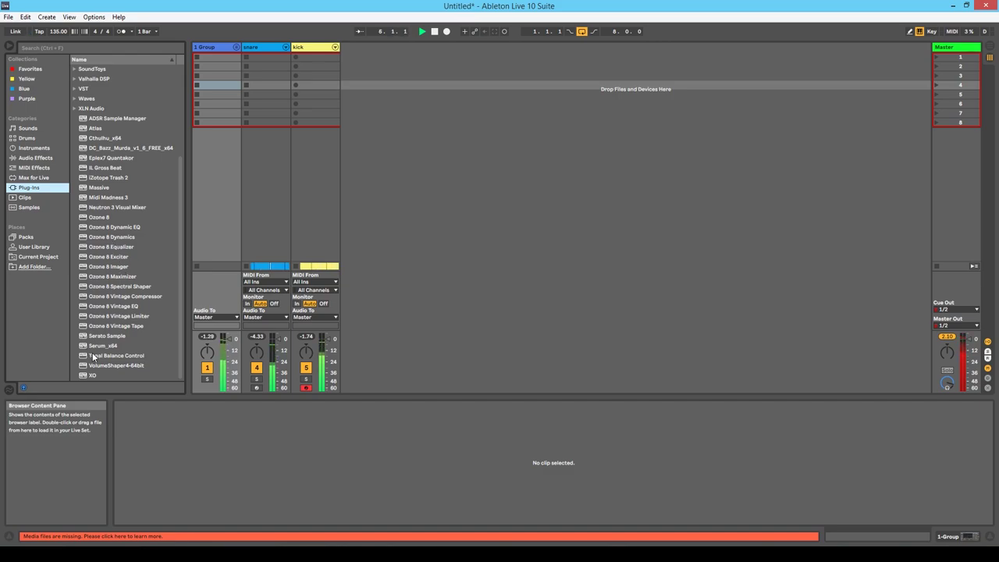
double_click(102, 345)
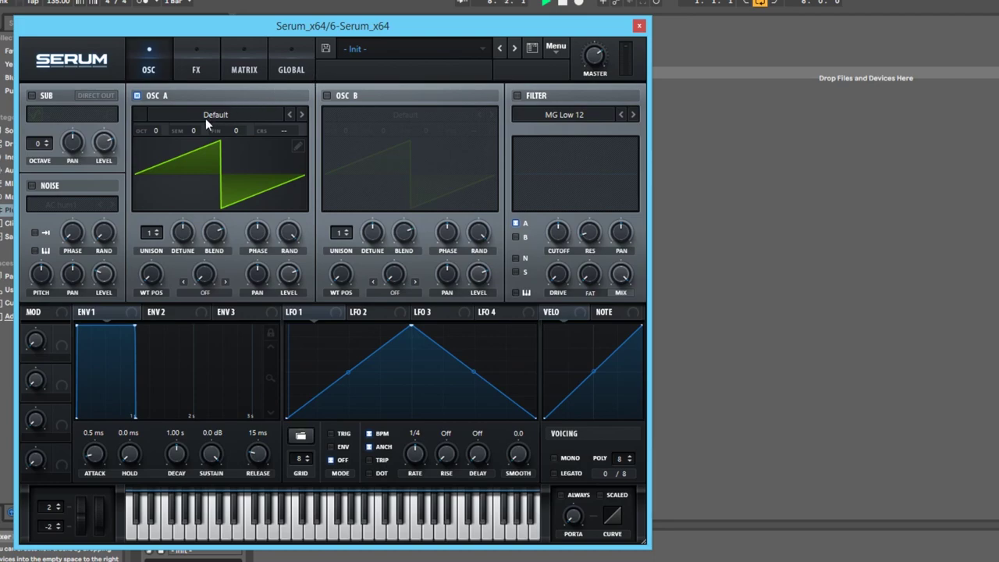
Set Serum's oscillator A to 16 unison voices and drop the filter cutoff to 73 Hz
left_click_drag(140, 237, 161, 195)
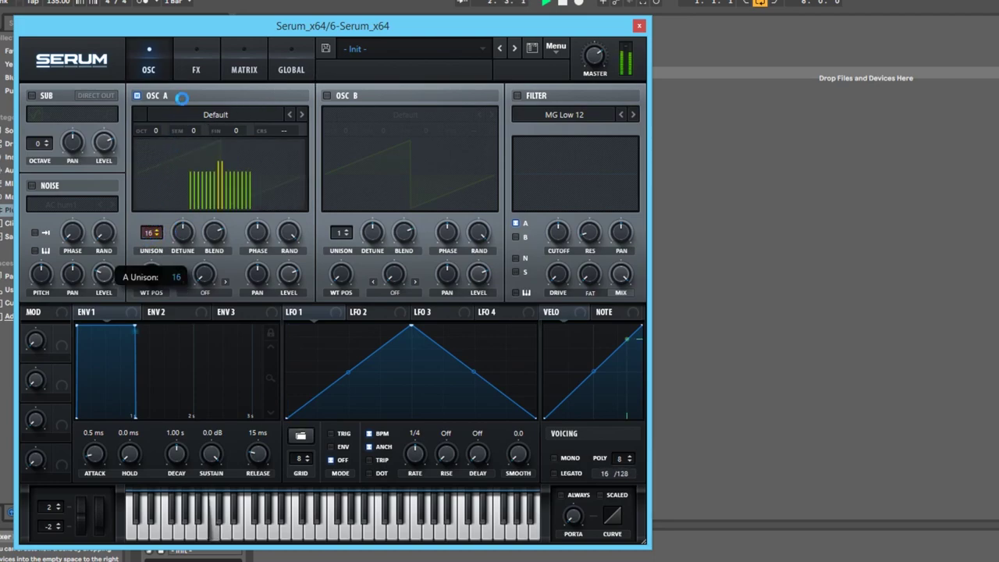
left_click_drag(181, 97, 189, 92)
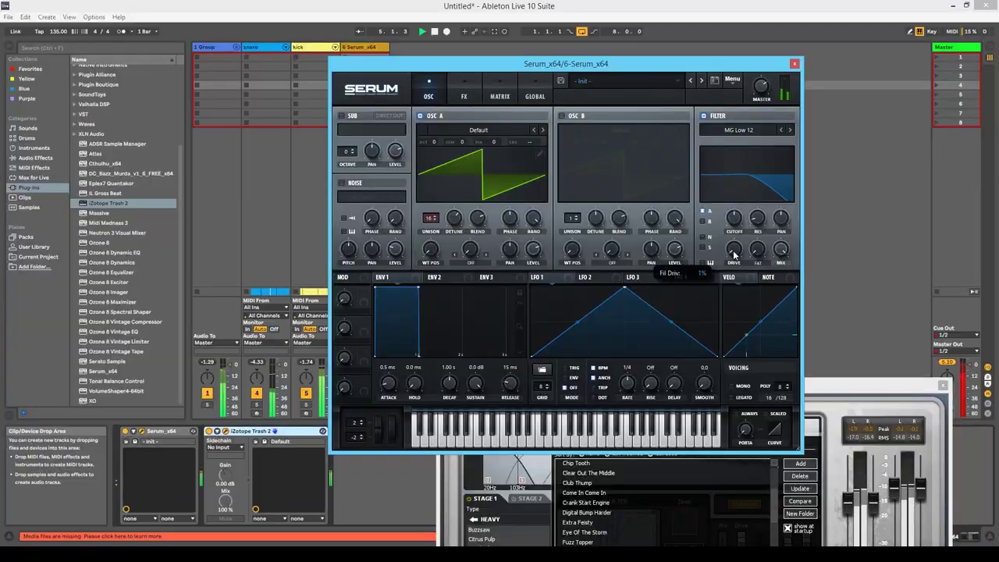
left_click_drag(735, 251, 738, 249)
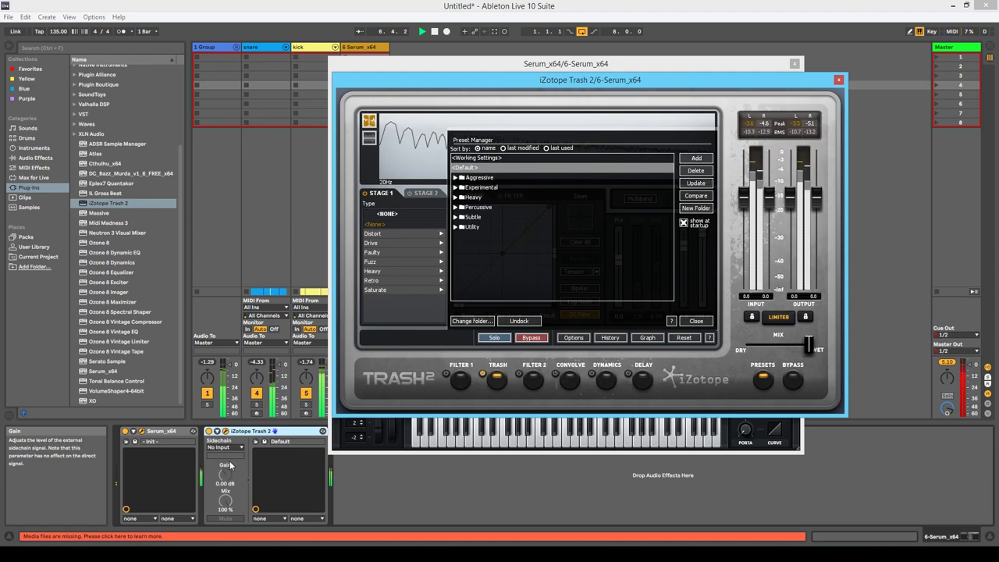
In Trash 2's Aggressive presets, try Digital Bump Harder, then load Extra Feisty
left_click(466, 178)
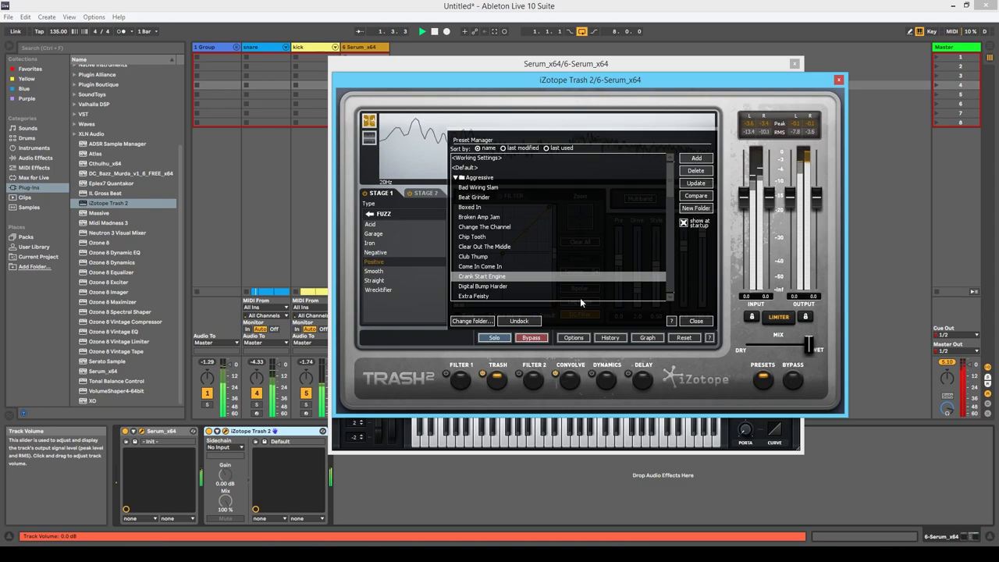
left_click(509, 287)
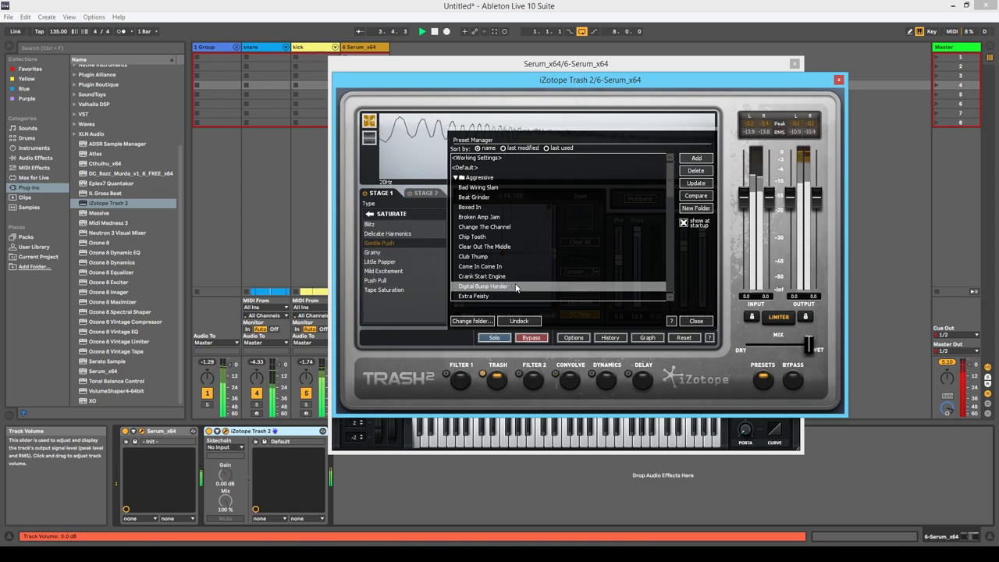
scroll(516, 288, "down", 1)
left_click(516, 277)
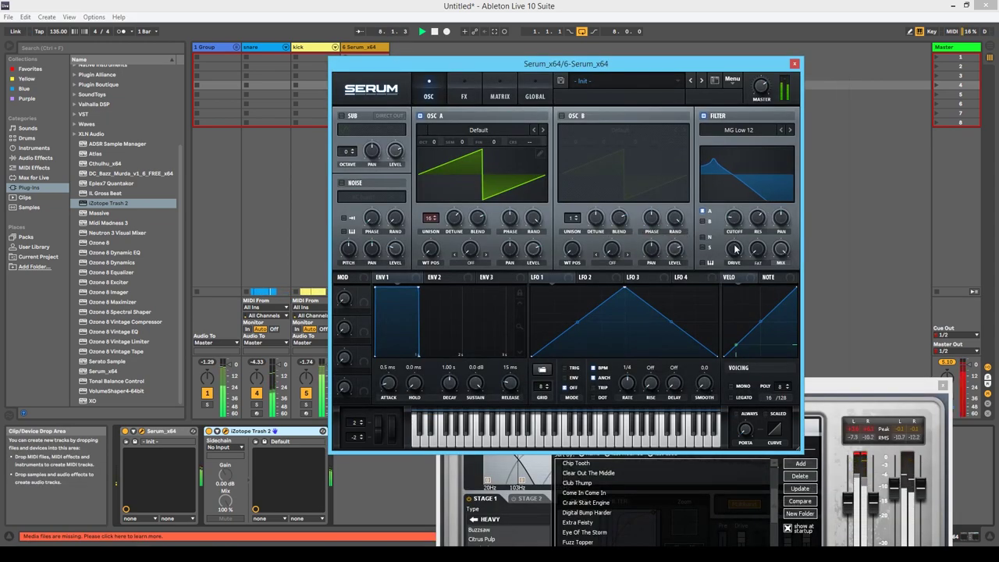
Push Serum's filter drive to about 79% and settle the cutoff around 61 Hz
left_click_drag(734, 248, 734, 277)
left_click_drag(731, 322, 731, 316)
left_click_drag(738, 234, 741, 218)
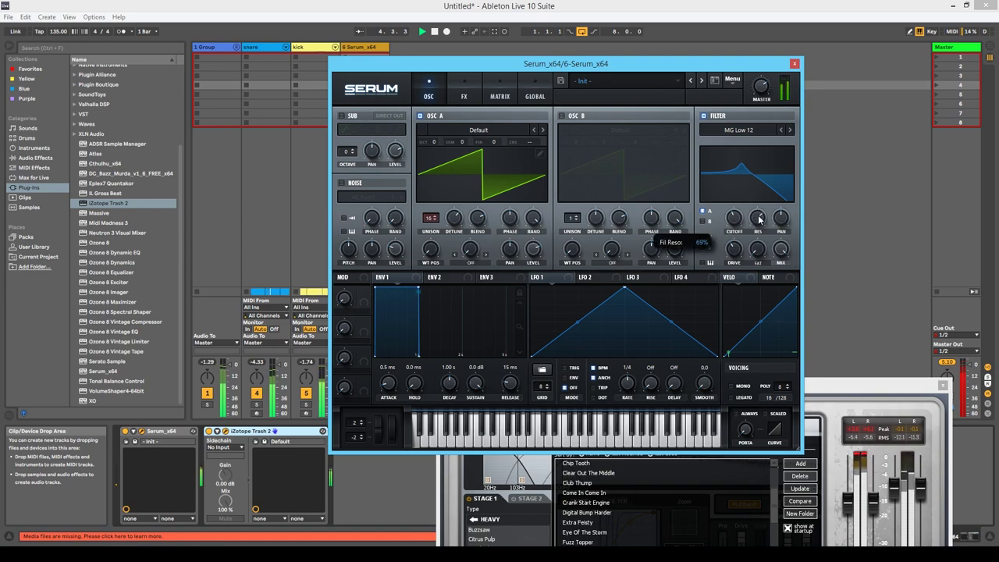
left_click_drag(740, 223, 739, 220)
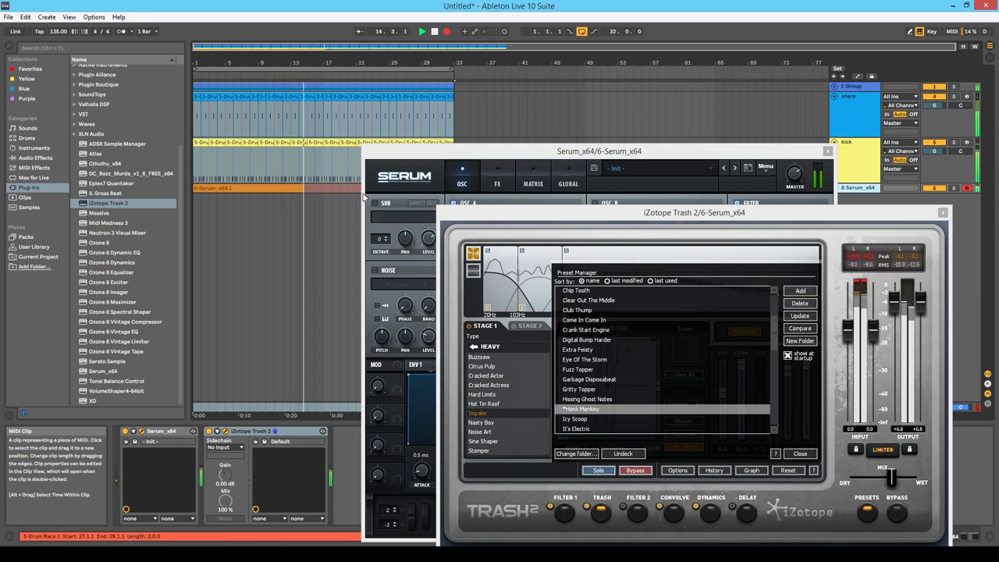
Select bars 1–33 in the arrangement and set the insert point at beat 5 of the lead clip
left_click(339, 90)
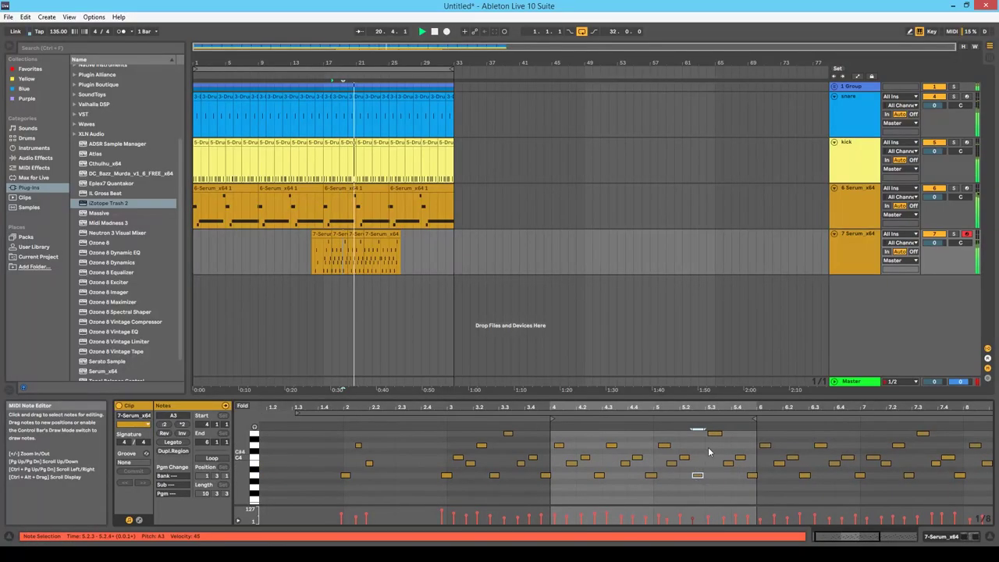
left_click(653, 480)
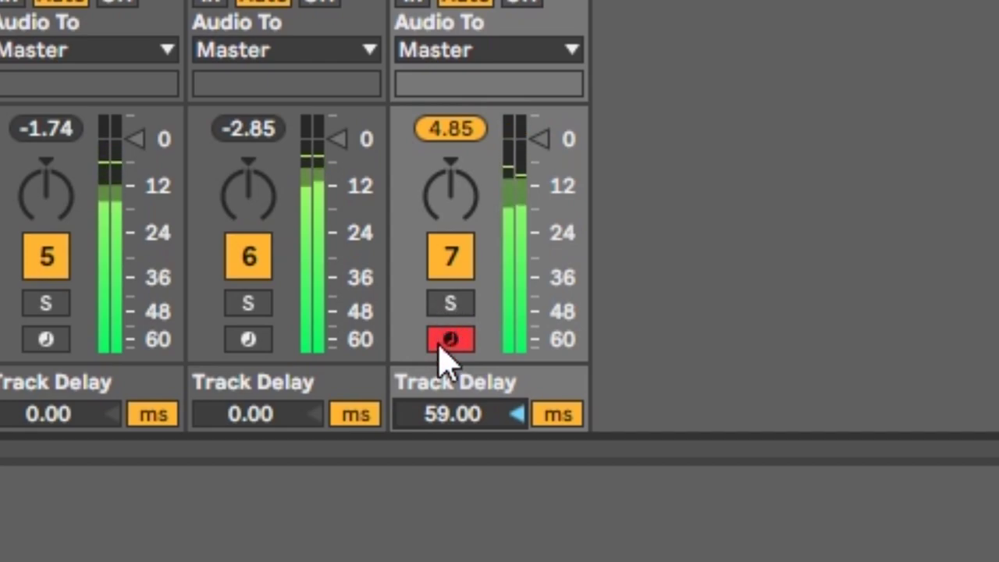
Set track 7's Track Delay to 63.00 ms, up from 59.00 ms
scroll(441, 421, "up", 6)
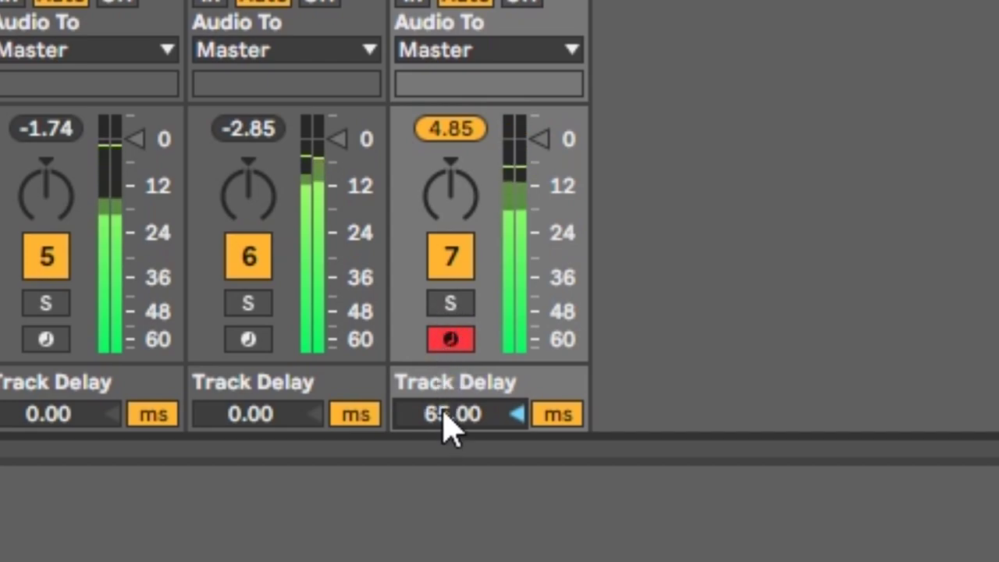
key("Down")
key("Down")
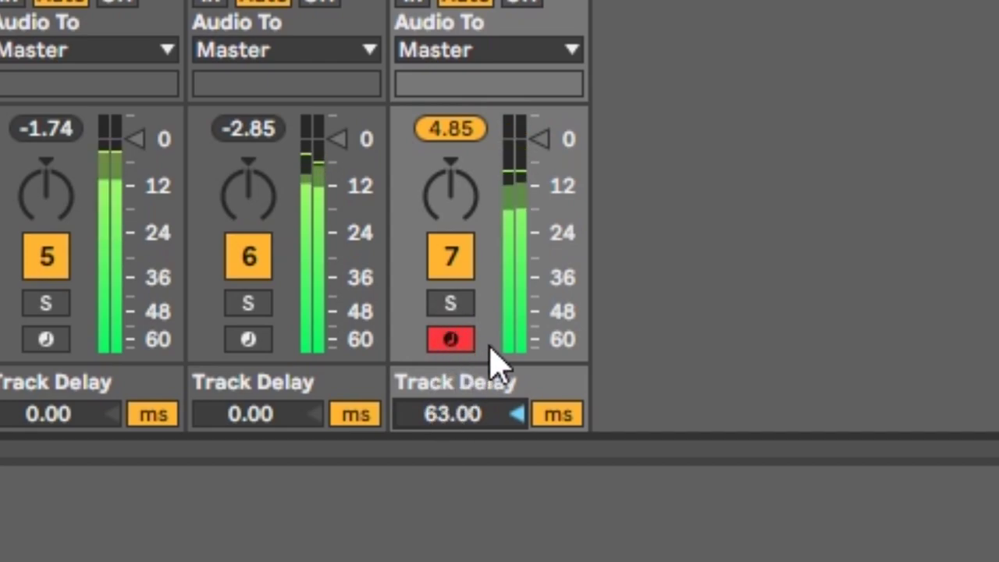
key("Down")
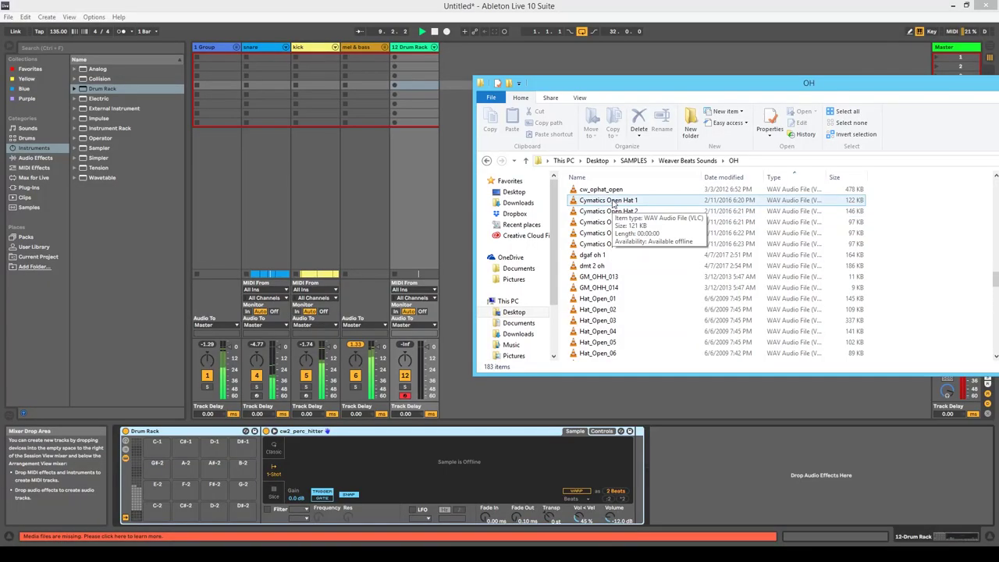
Select the open hi-hat samples from first to last in the OH folder and drag them onto the Drum Rack pads
scroll(613, 204, "up", 2)
left_click(613, 201)
scroll(624, 313, "down", 5)
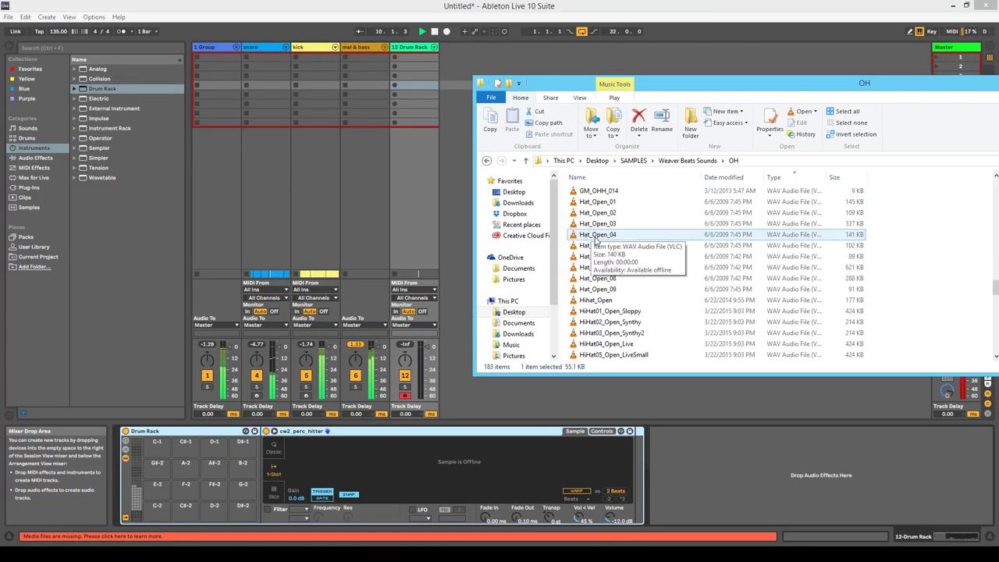
scroll(624, 361, "down", 1)
left_click(624, 344, "shift")
left_click_drag(625, 320, 157, 509)
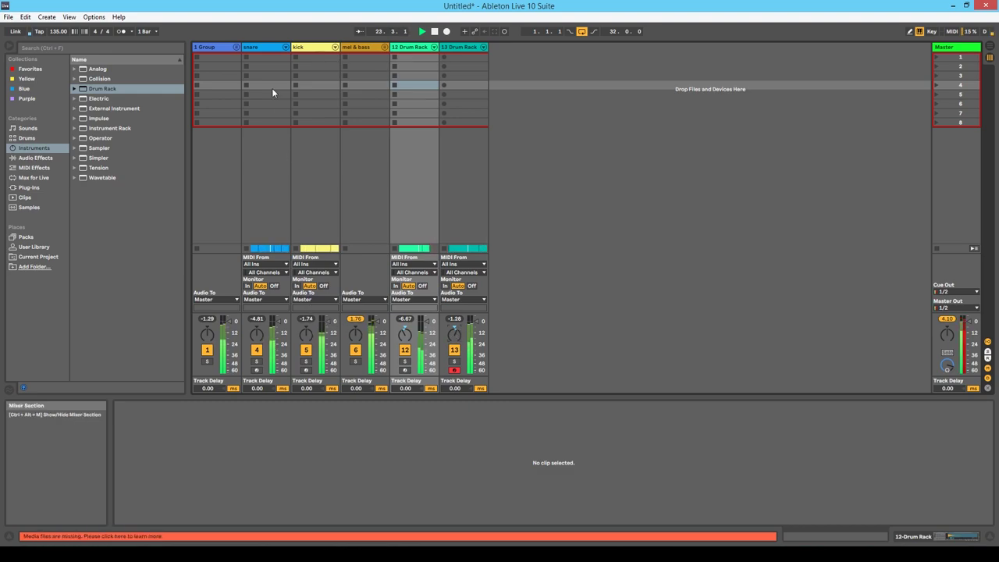
Unfold the drum group, move the Serum window down, and restore then re-maximize the Live window
left_click(236, 47)
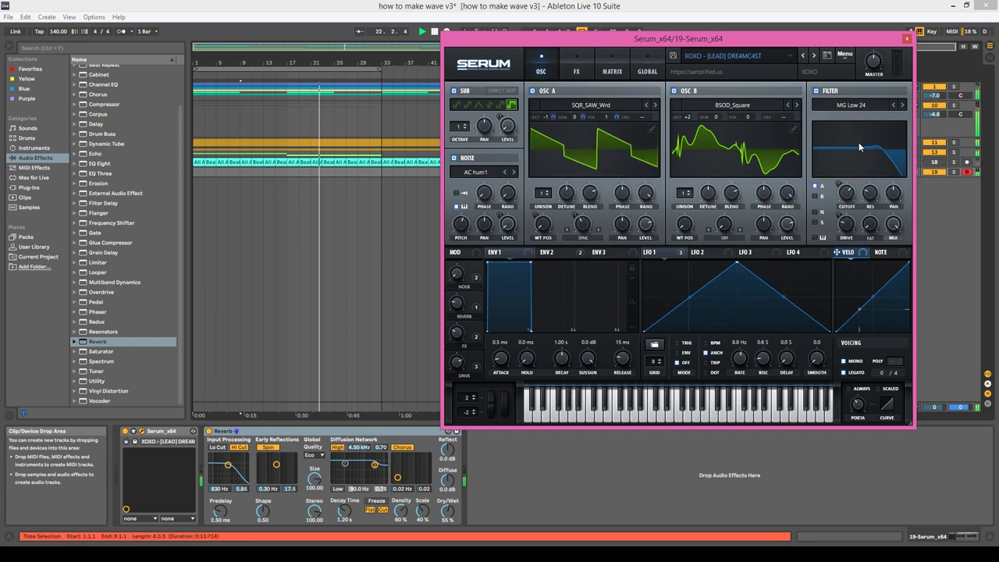
left_click_drag(679, 38, 669, 174)
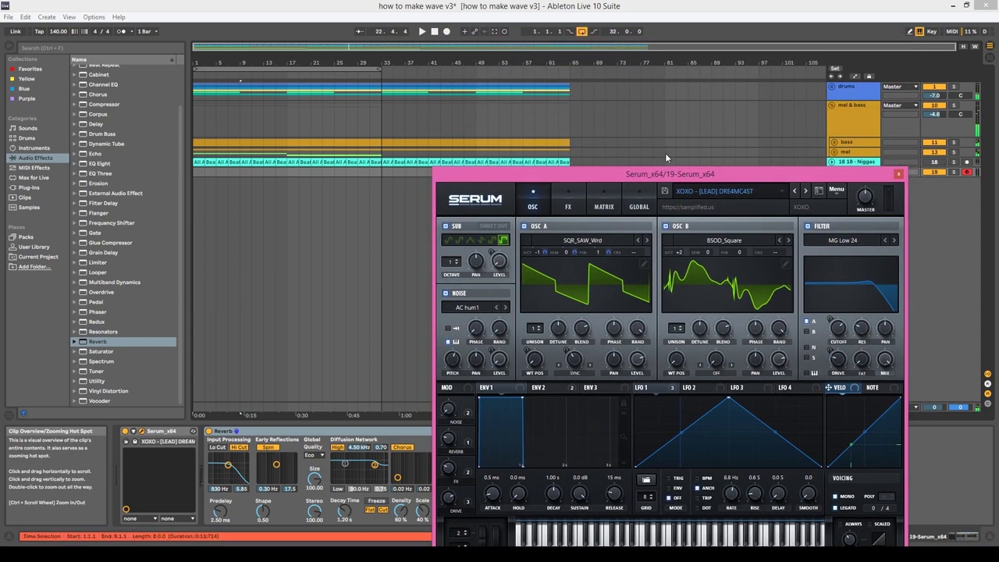
double_click(726, 7)
left_click_drag(726, 14, 660, 45)
double_click(660, 45)
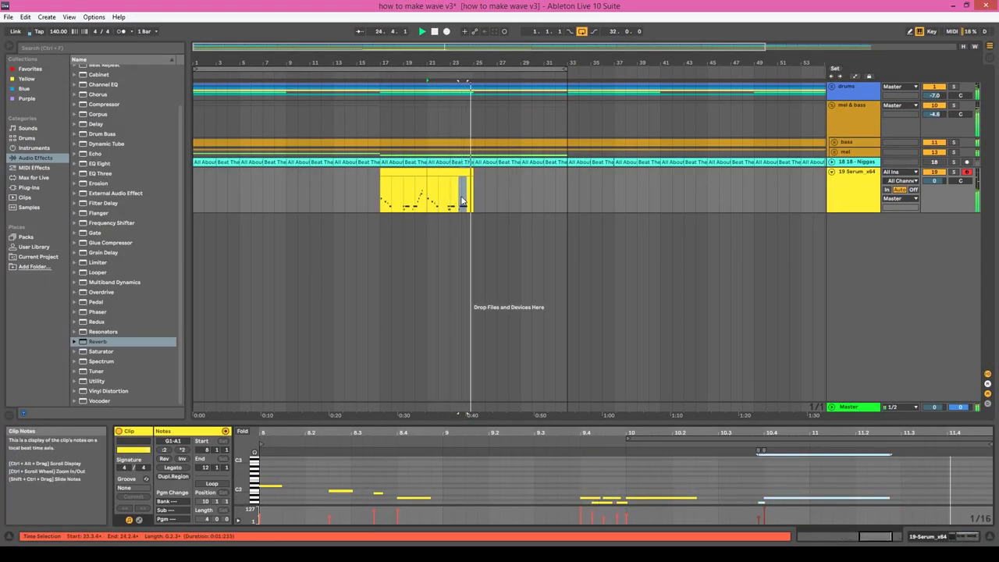
Move the lead clip's G2 note down to D2
left_click(406, 187)
scroll(367, 188, "down", 2)
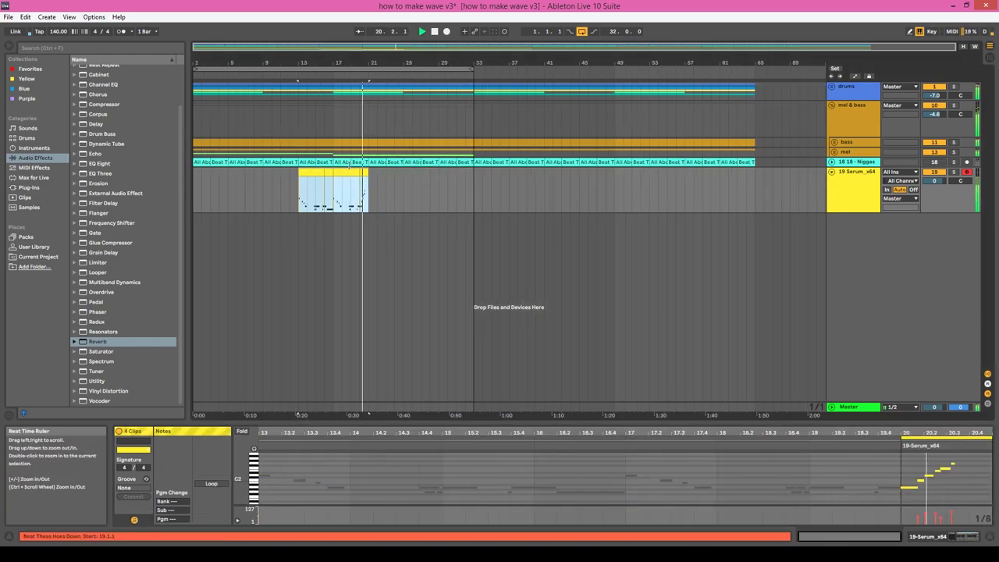
left_click(644, 474)
scroll(641, 477, "up", 3)
left_click_drag(663, 474, 755, 490)
Select the lead Serum track in the mixer, then unfold the sampled audio track and zoom into the first bars
key("Tab")
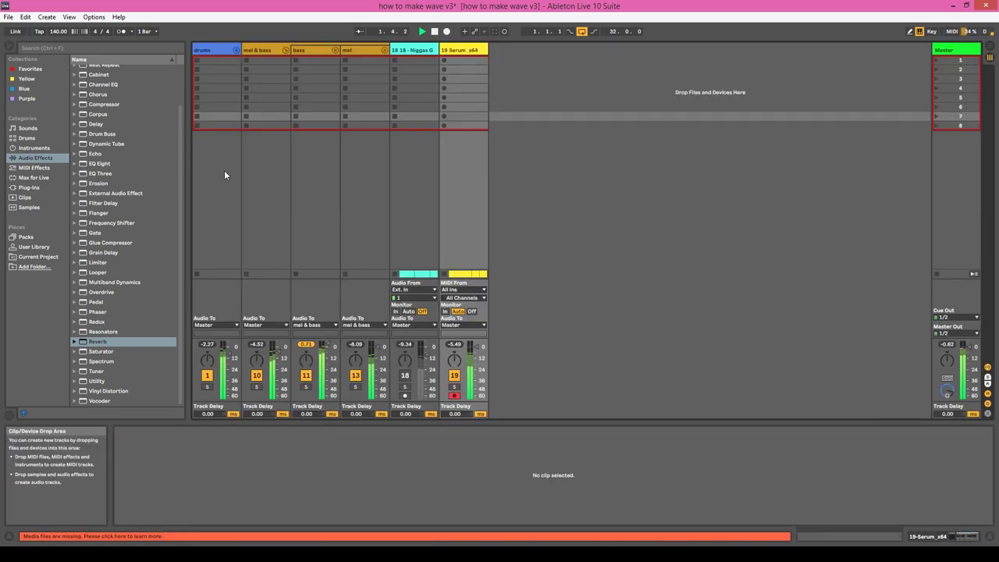
left_click(465, 49)
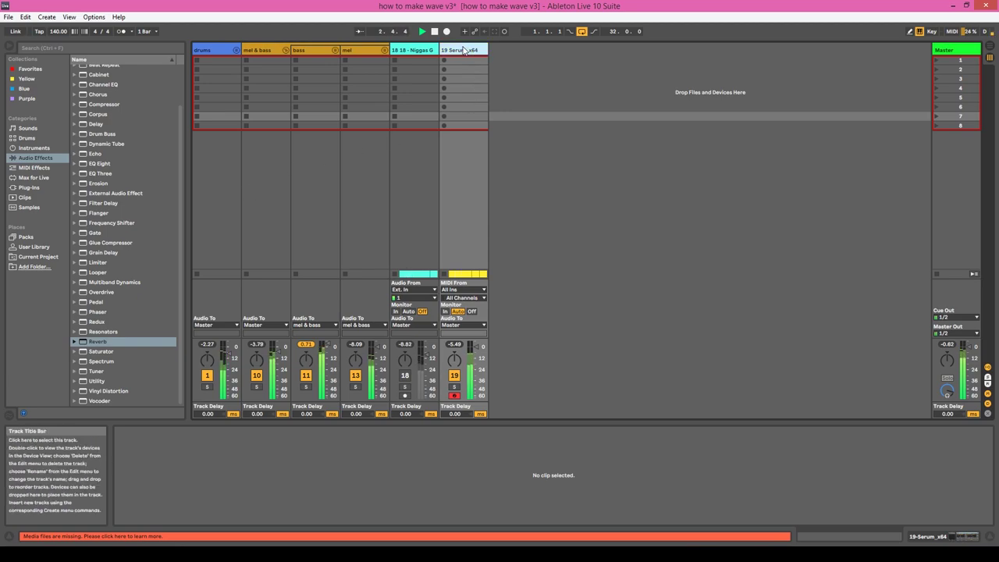
key("Tab")
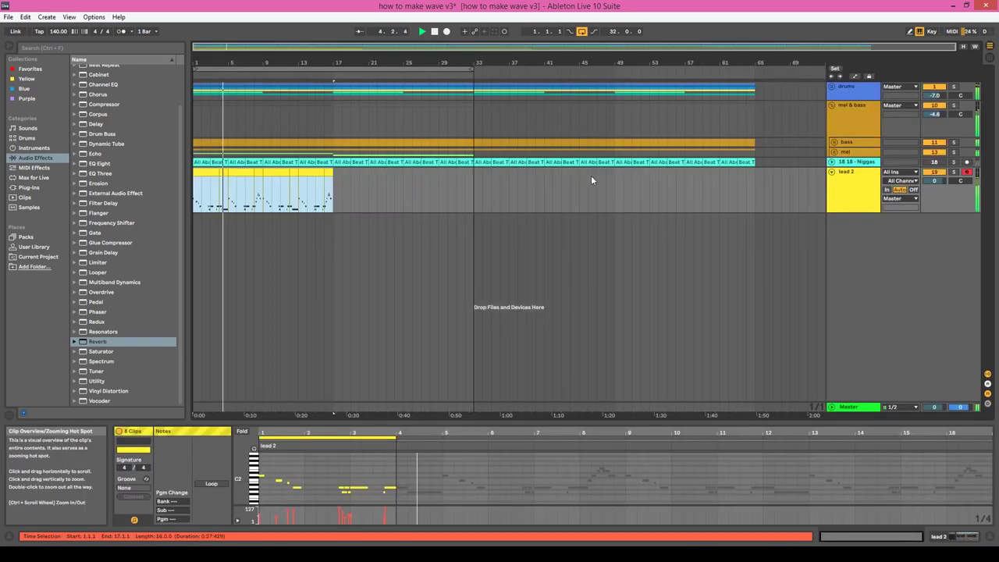
left_click(832, 161)
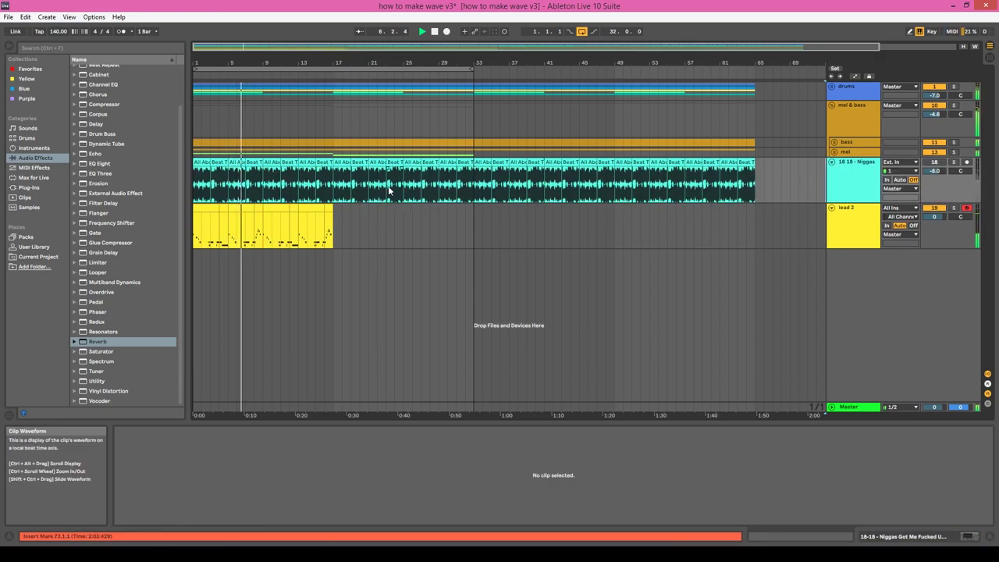
left_click_drag(199, 61, 199, 105)
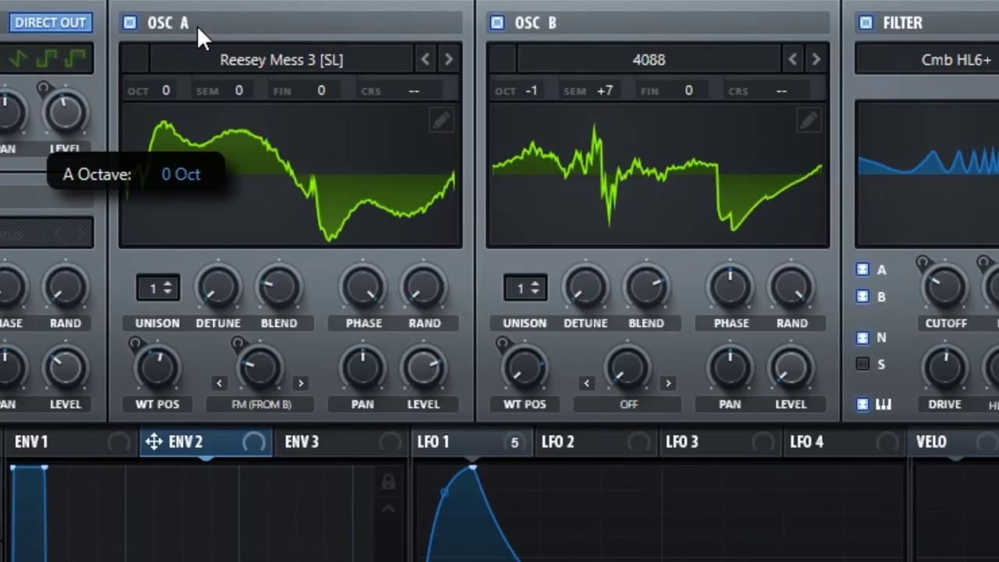
Set Serum's oscillator B to +1 octave, lower the sub oscillator's octave, and darken the filter cutoff
left_click_drag(528, 95, 567, 10)
left_click_drag(280, 2, 274, 25)
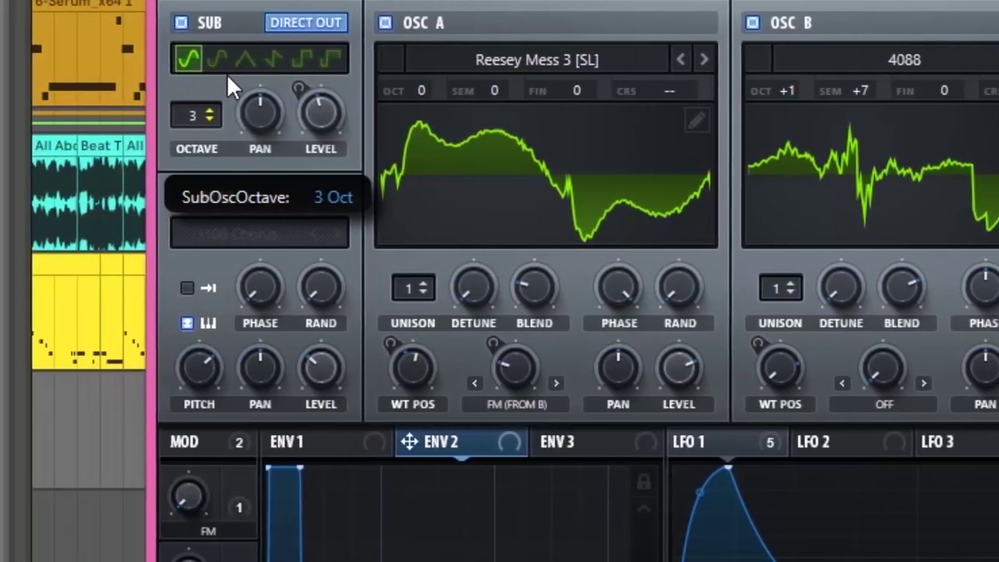
left_click_drag(226, 73, 479, 101)
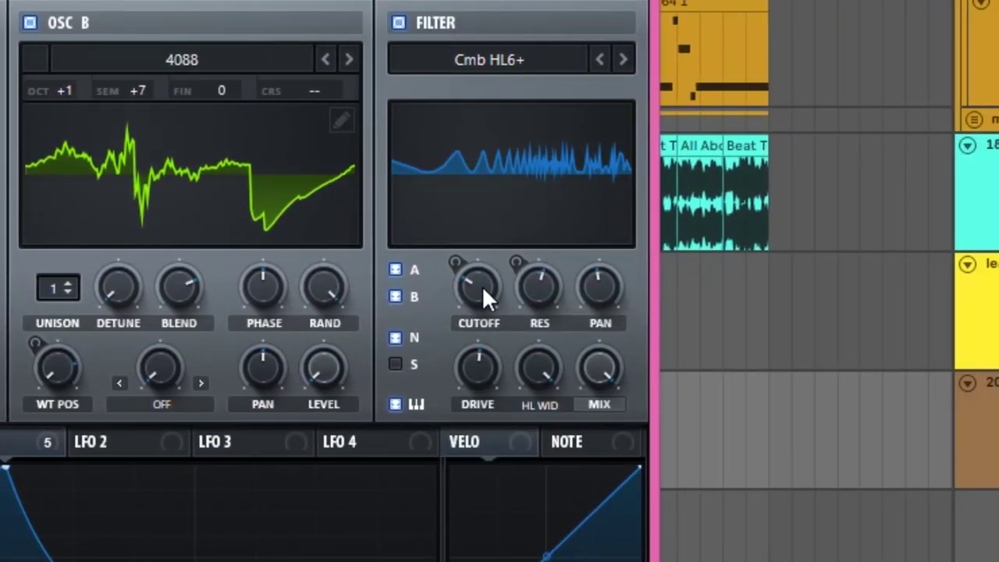
mouse_move(481, 286)
left_mouse_down()
mouse_move(511, 209)
mouse_move(485, 270)
left_mouse_up()
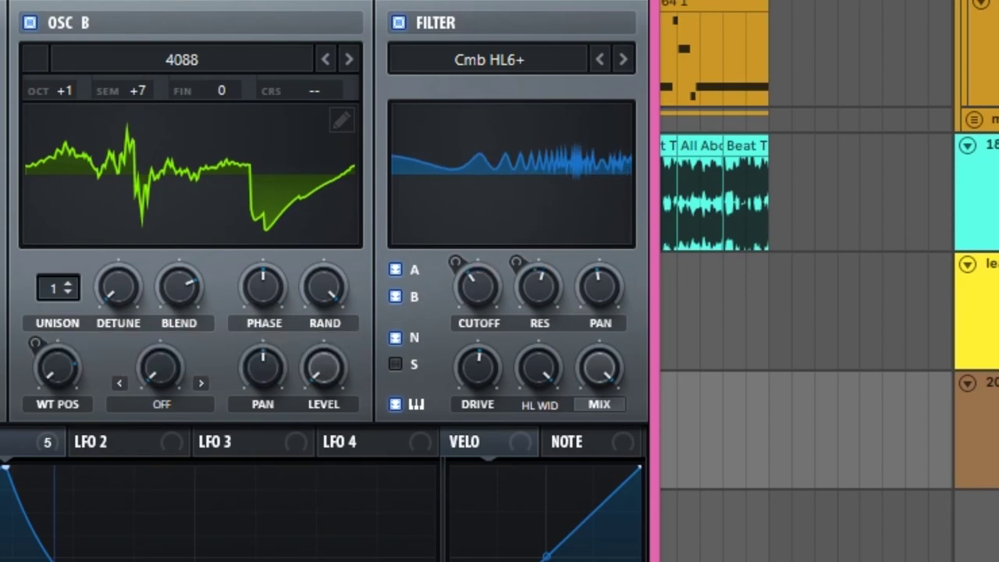
Close Serum and audition Trash 2's More Flavor and Punch And Lift presets, loading Put On Mittens
key("ctrl+alt+p")
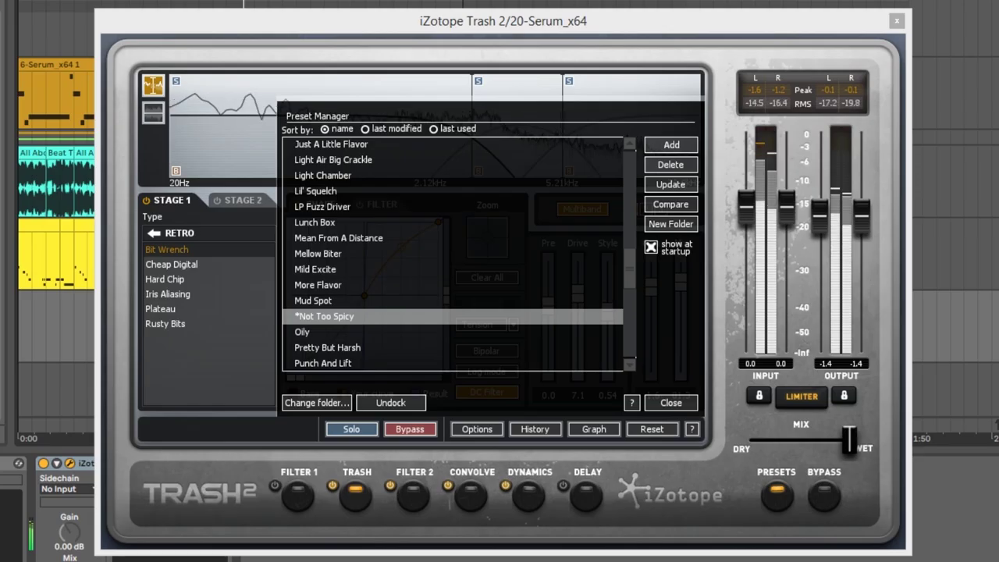
left_click_drag(873, 218, 861, 236)
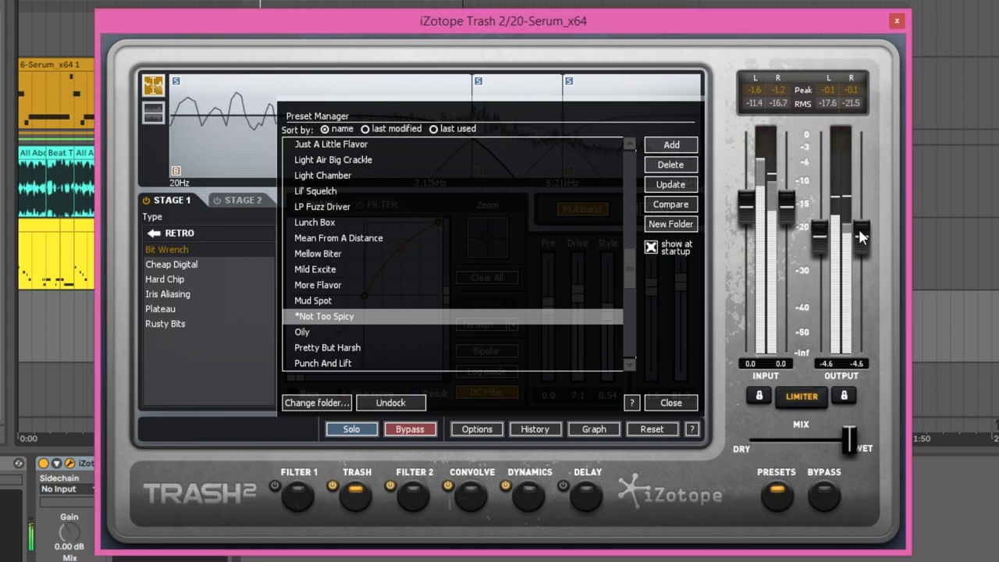
left_click(316, 285)
left_click(327, 363)
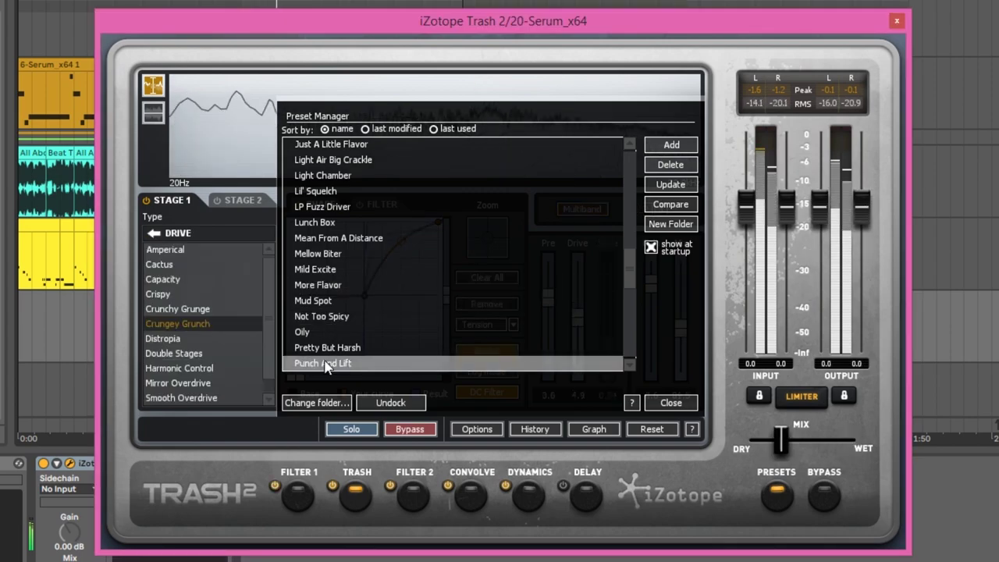
scroll(331, 363, "down", 3)
left_click(339, 331)
scroll(341, 334, "down", 1)
scroll(340, 337, "down", 1)
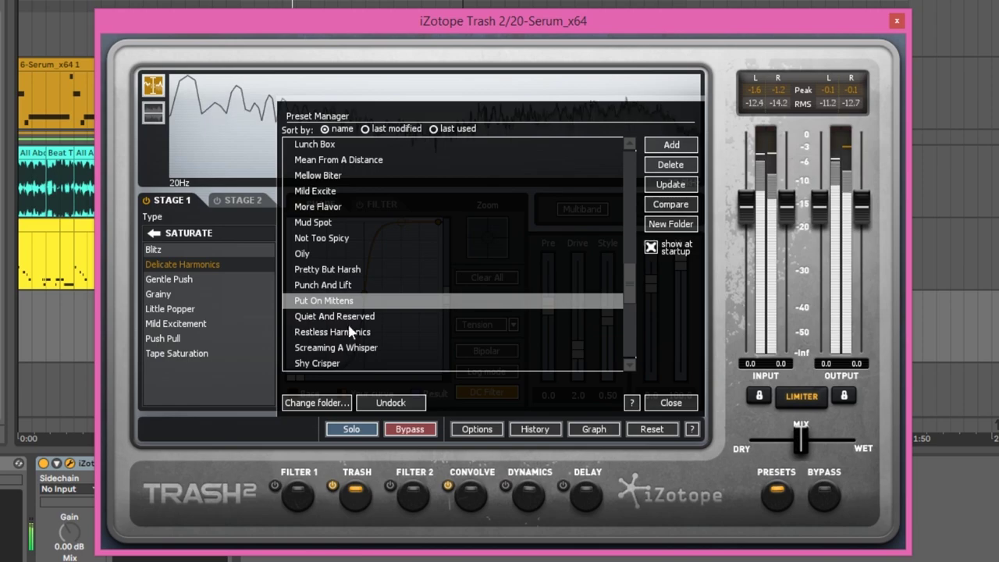
Set Trash 2's output to -13 dB and close the plug-in window
left_click_drag(864, 205, 856, 419)
left_click_drag(864, 331, 872, 287)
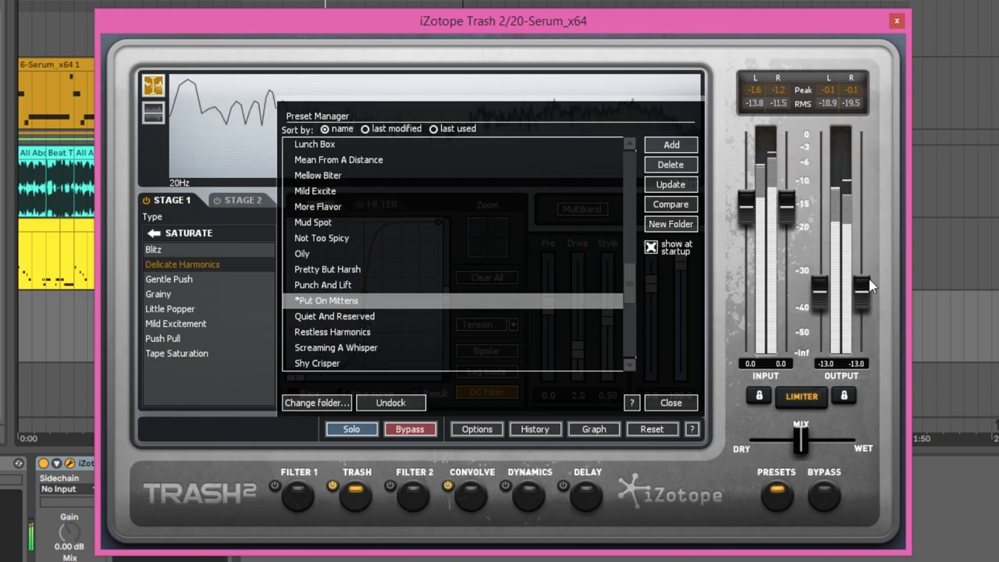
left_click(897, 21)
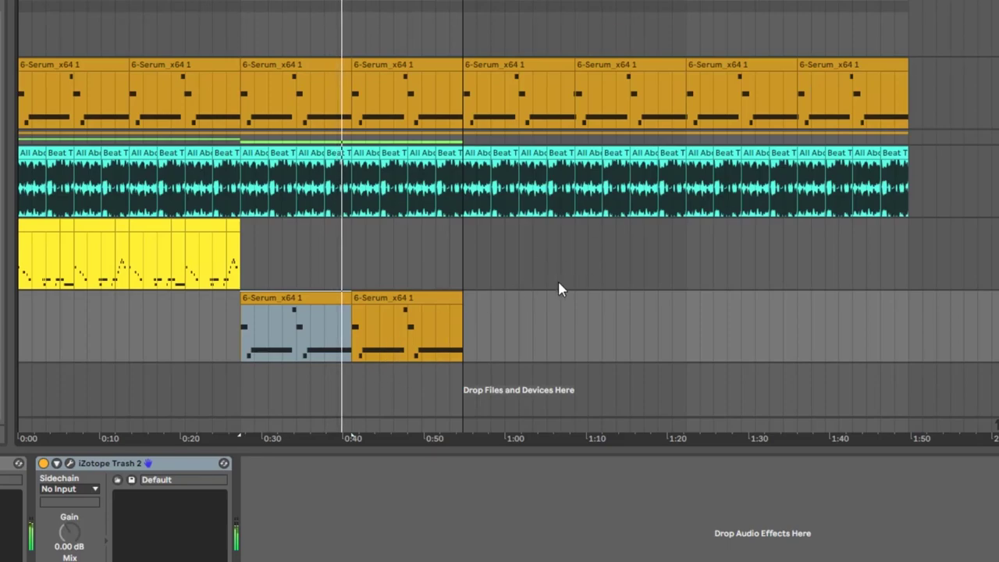
Sweep Serum's filter cutoff during playback to record a Fil Cutoff envelope on track 20
key("Tab")
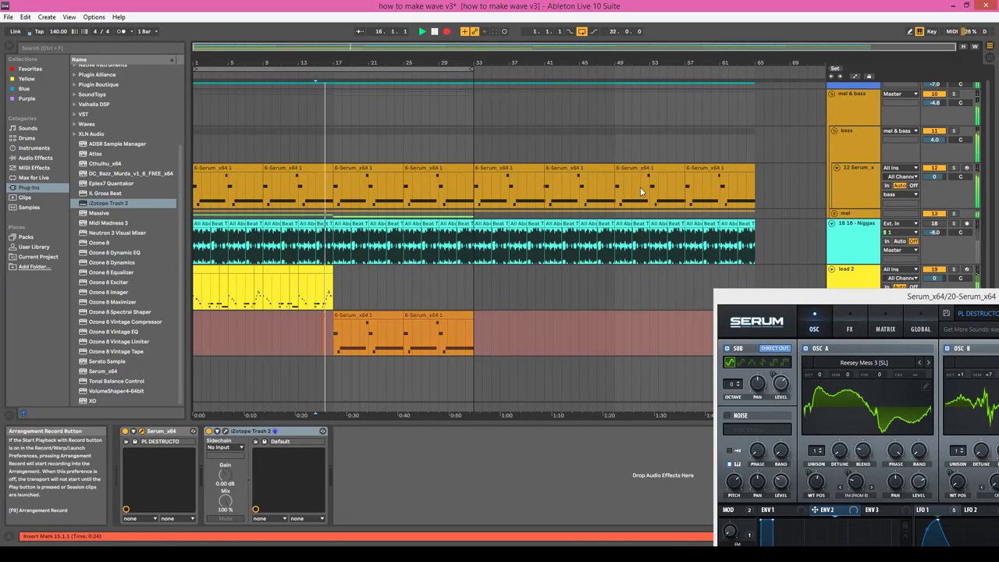
left_click_drag(810, 307, 702, 247)
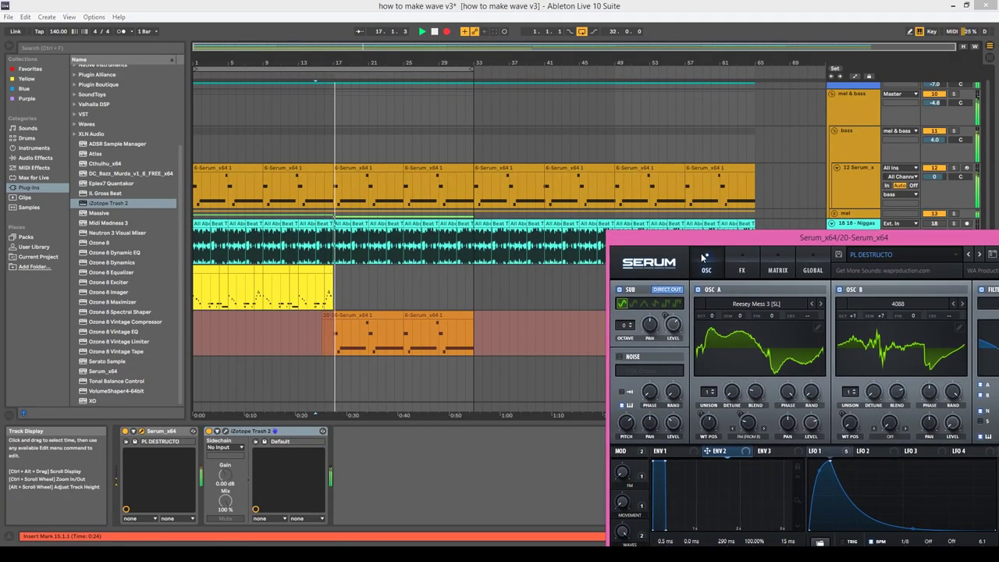
left_click_drag(804, 234, 599, 140)
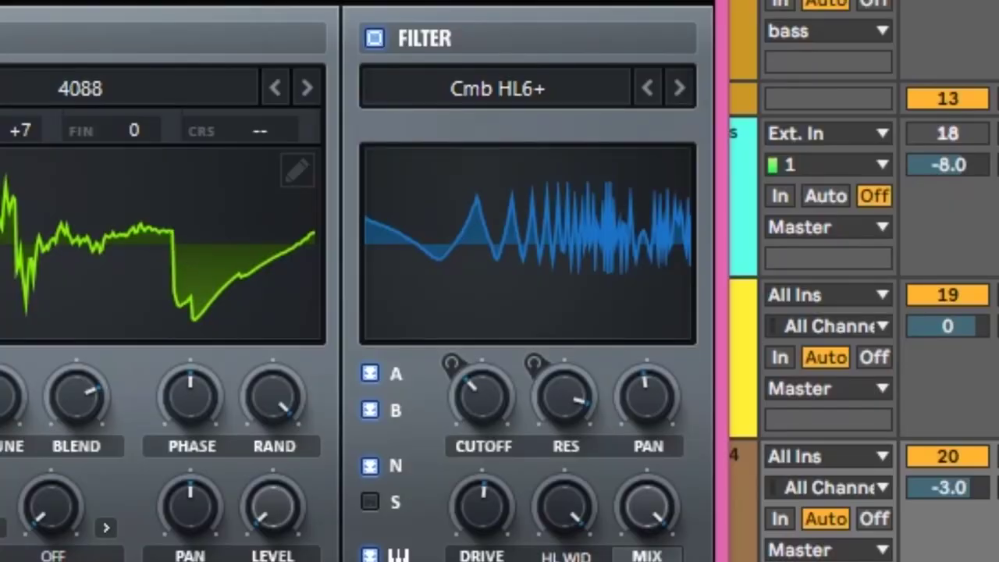
left_click_drag(486, 401, 499, 346)
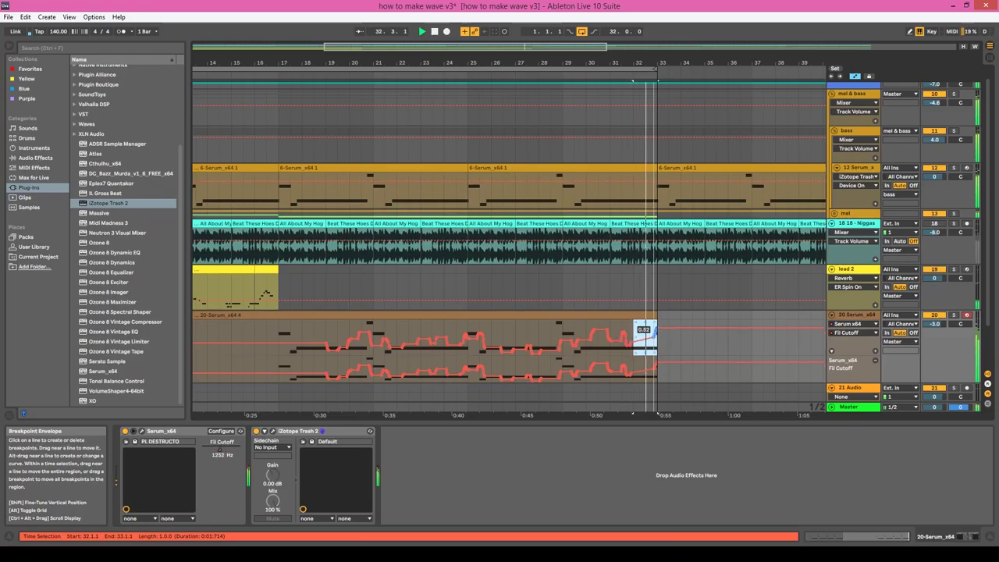
Audition stretches of the bass layer's Fil Cutoff automation between bars 18 and 23
left_click(333, 358)
left_click(419, 386)
key("Tab")
key("Tab")
left_click(451, 370)
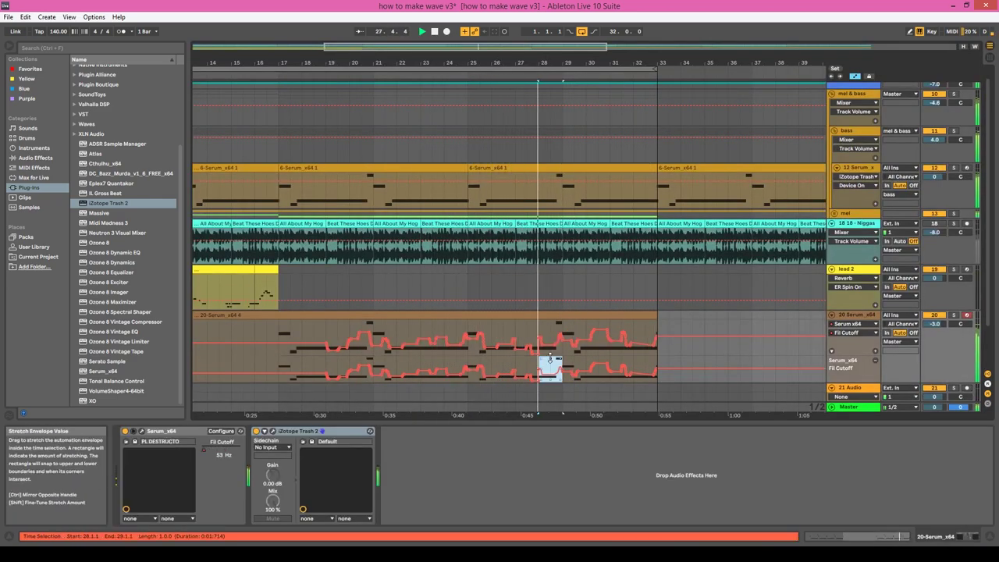
left_click(378, 360)
left_click(273, 367)
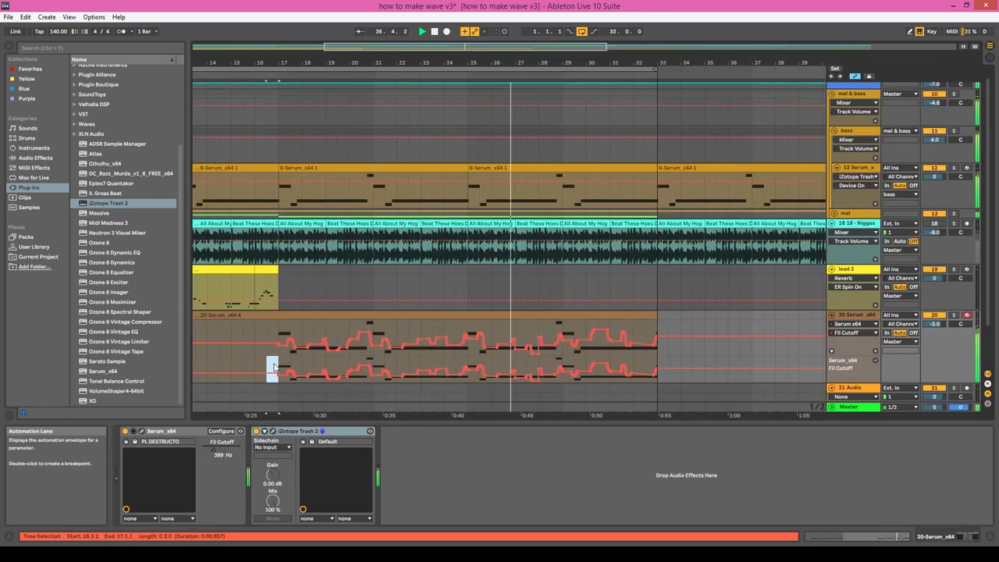
left_click(408, 360)
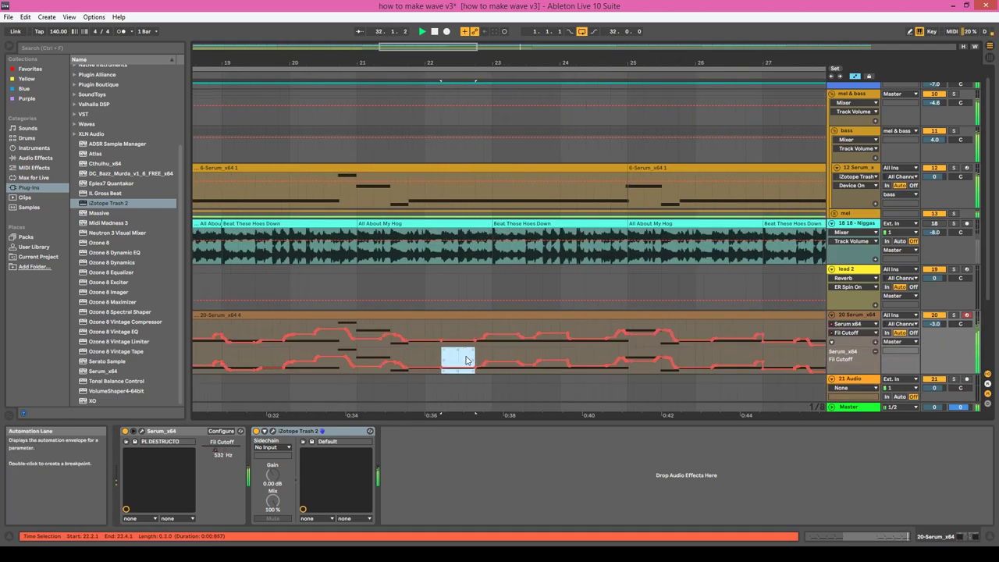
left_click(378, 369)
left_click(401, 355)
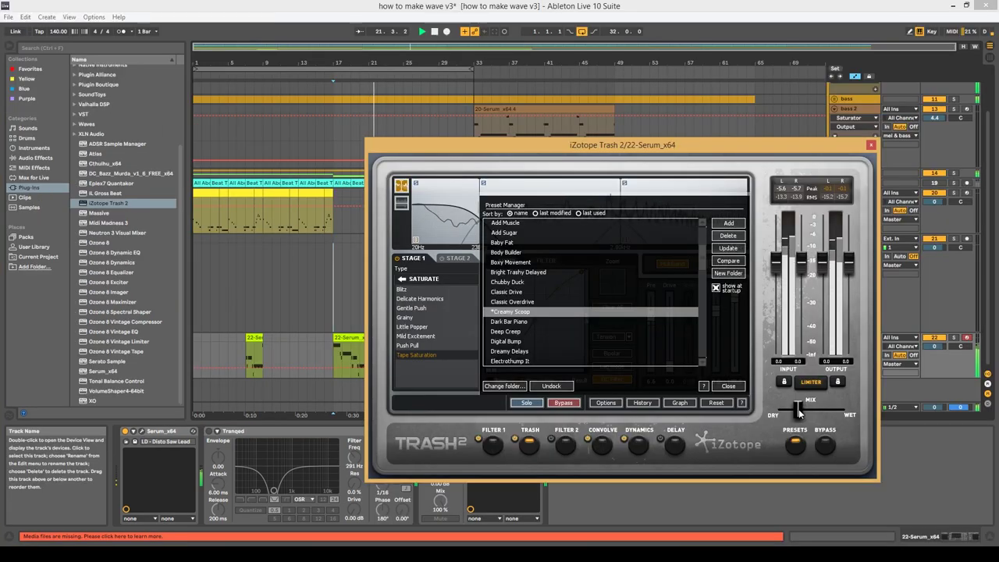
Enable OSC B on the lead Serum with unison detune raised to 0.10
left_click(871, 145)
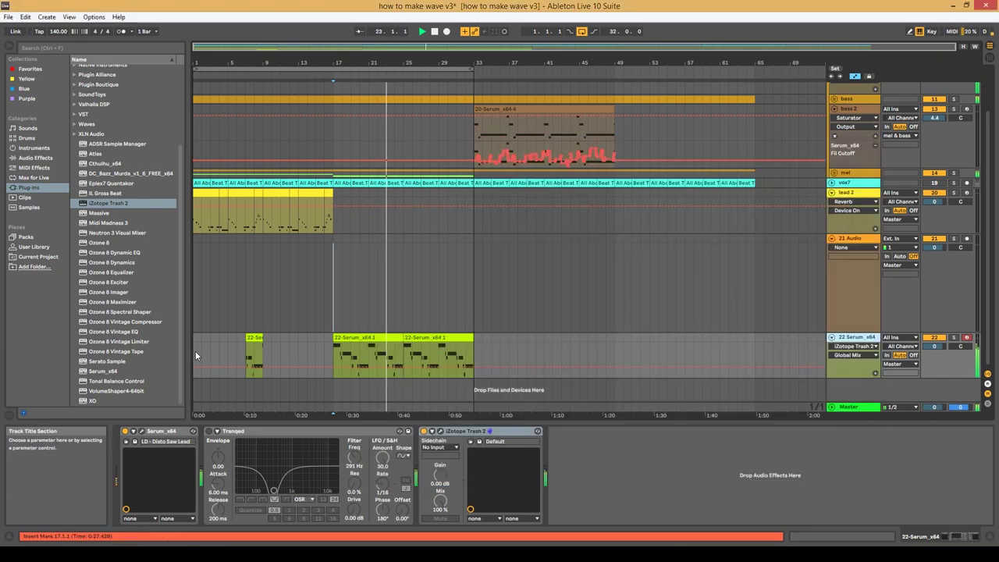
left_click(151, 439)
left_click(594, 181)
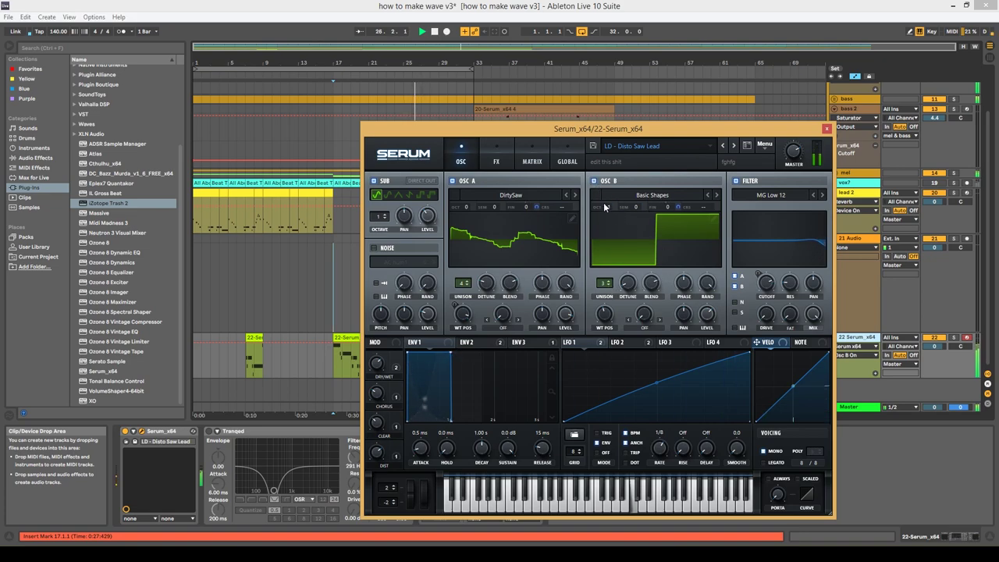
left_click_drag(621, 290, 629, 289)
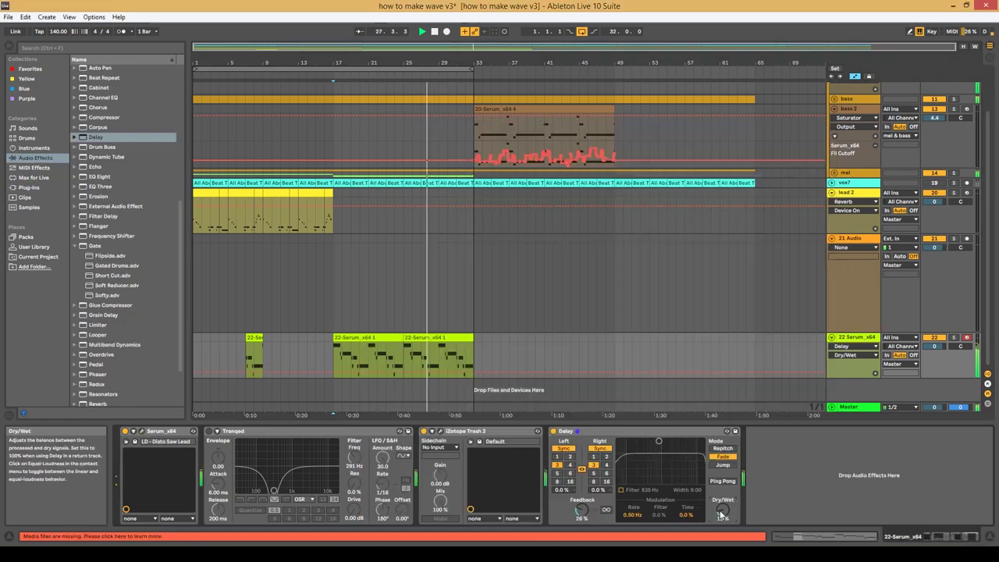
Select a note in the lead melody clip, then switch to the Session mixer
key("shift+Tab")
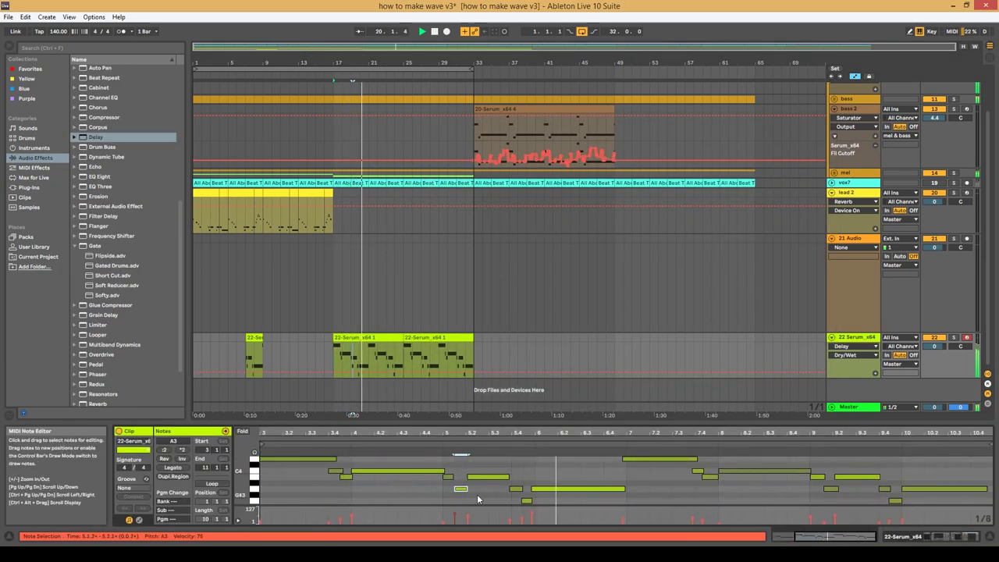
left_click(936, 488)
key("Tab")
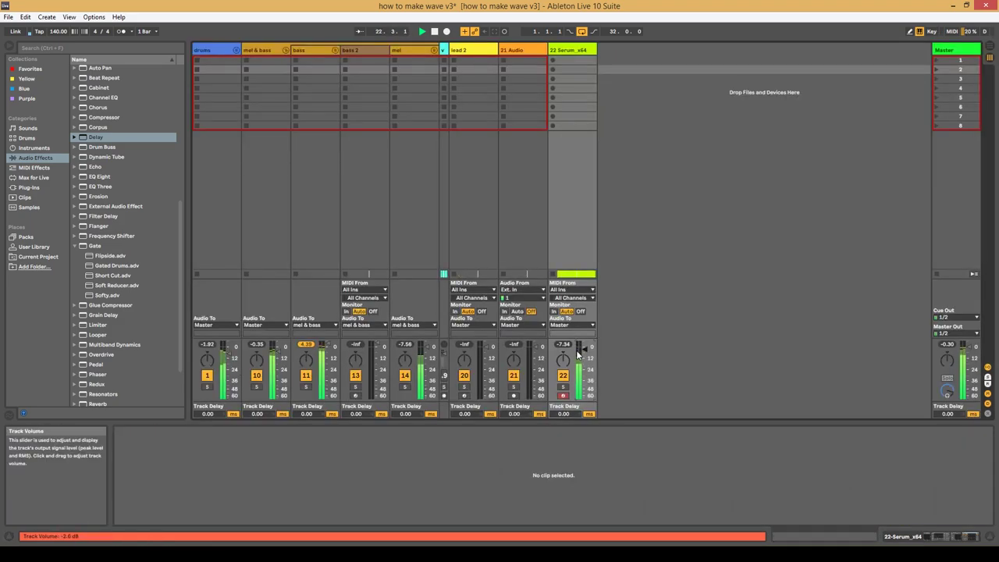